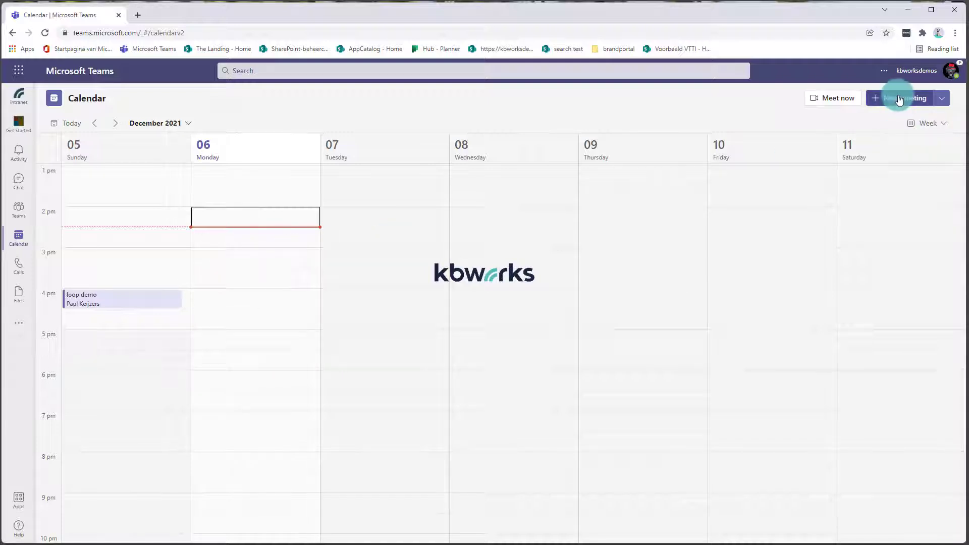
Step: Create 'demo meeting' for Monday 06 December, 2:30–3:00 pm, with one required attendee, and send the invite
{"action": "left_click", "coordinate": [900, 99]}
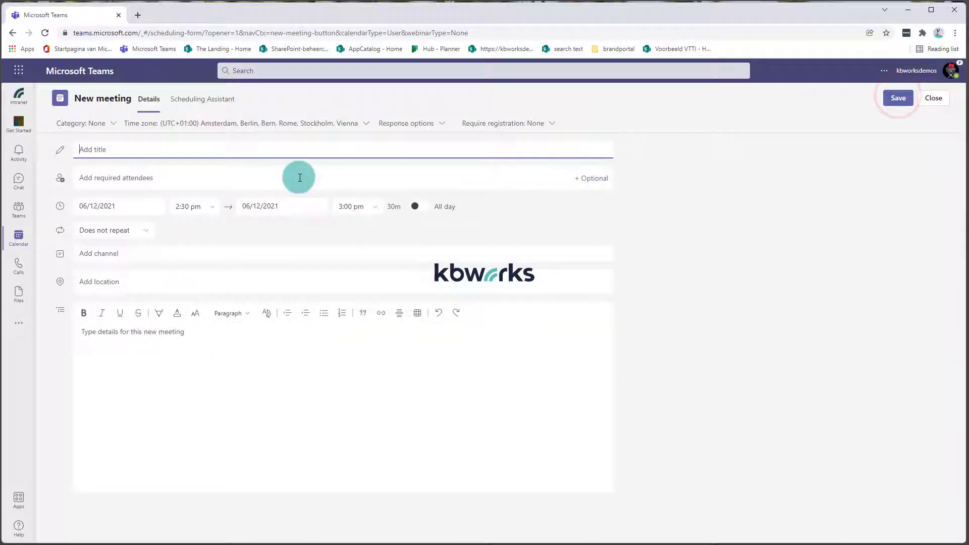
{"action": "type", "text": "demo meeting"}
{"action": "left_click", "coordinate": [300, 178]}
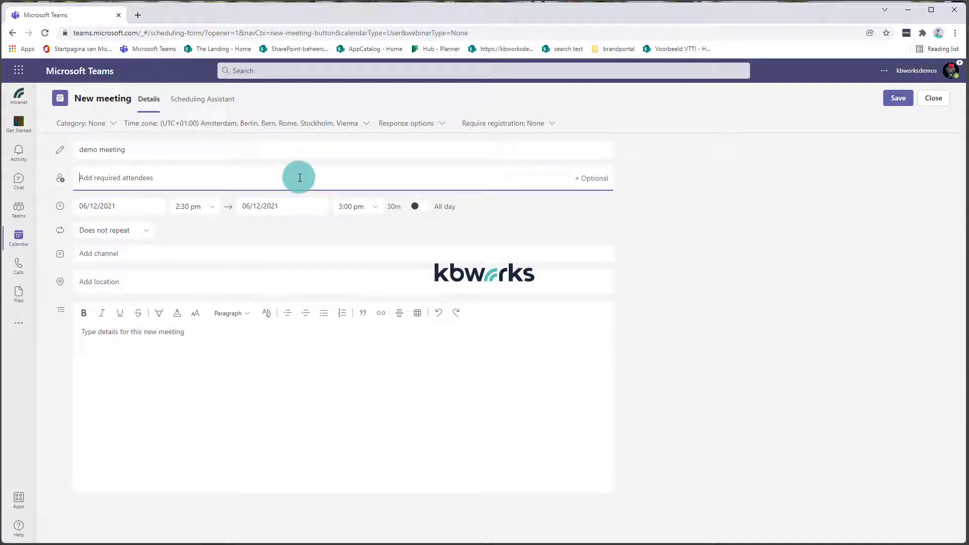
{"action": "type", "text": "debby"}
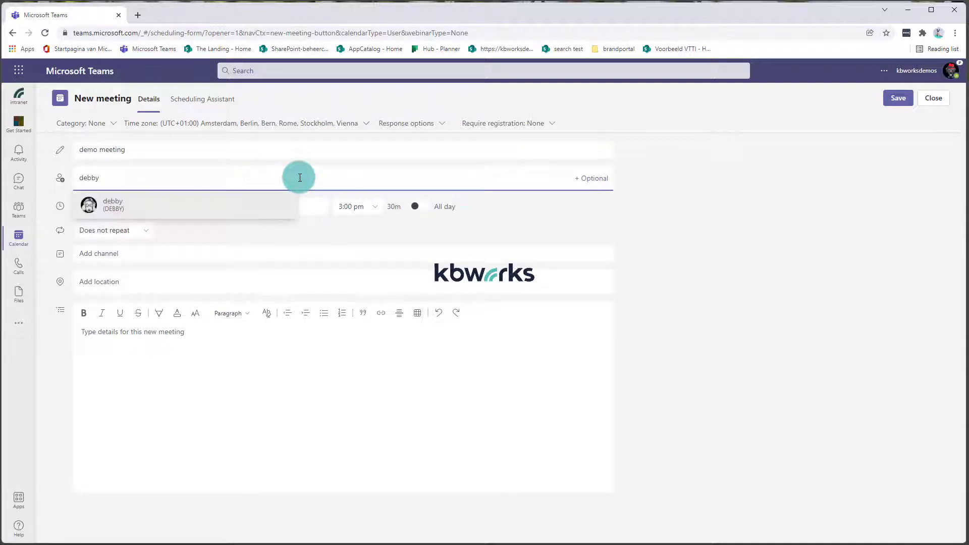
{"action": "left_click", "coordinate": [206, 211]}
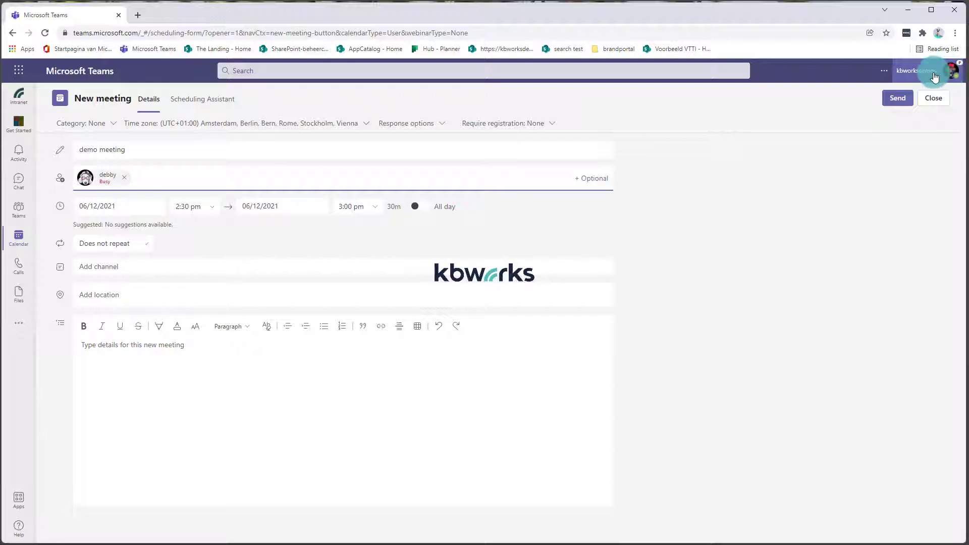
{"action": "left_click", "coordinate": [907, 97]}
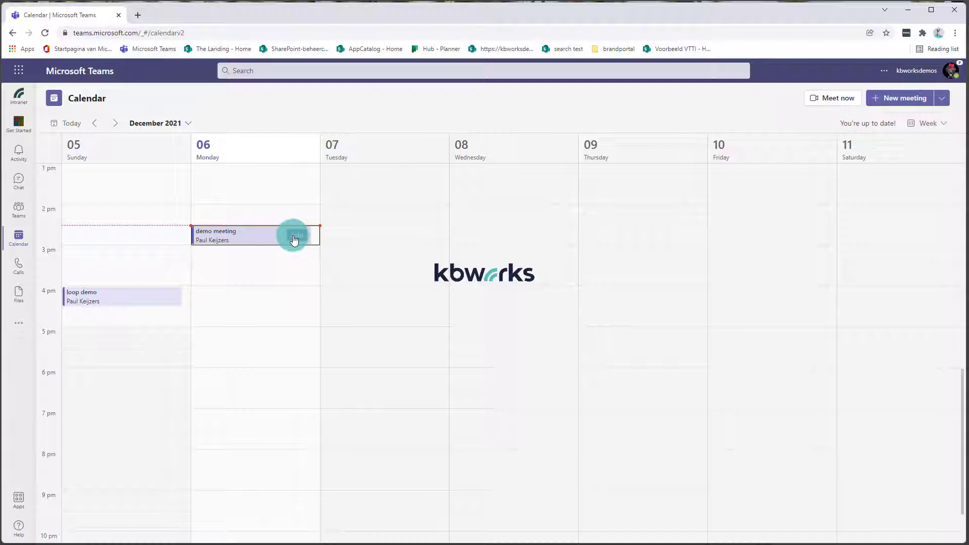
Step: Join the demo meeting as organiser, then join it from the second account with the microphone off
{"action": "left_click", "coordinate": [295, 238]}
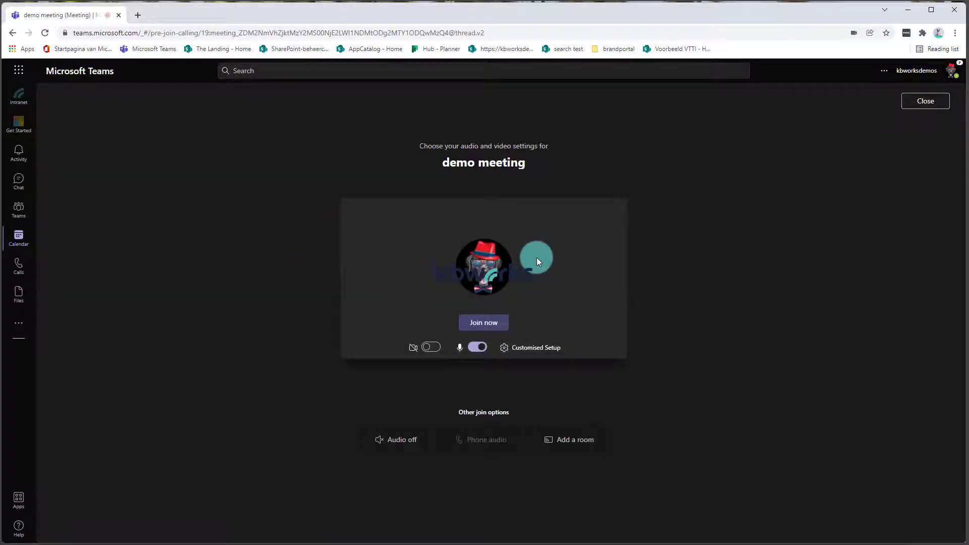
{"action": "left_click", "coordinate": [493, 322]}
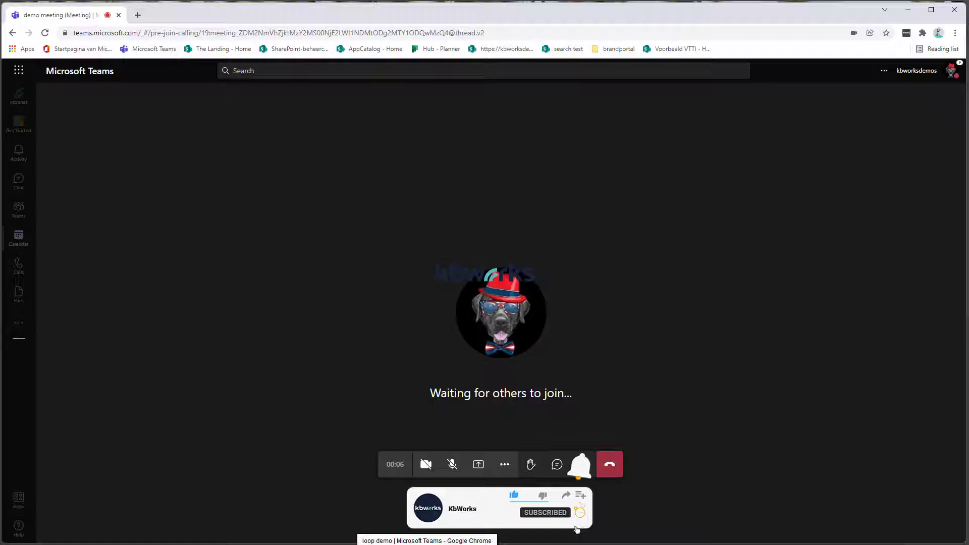
{"action": "left_click", "coordinate": [427, 540]}
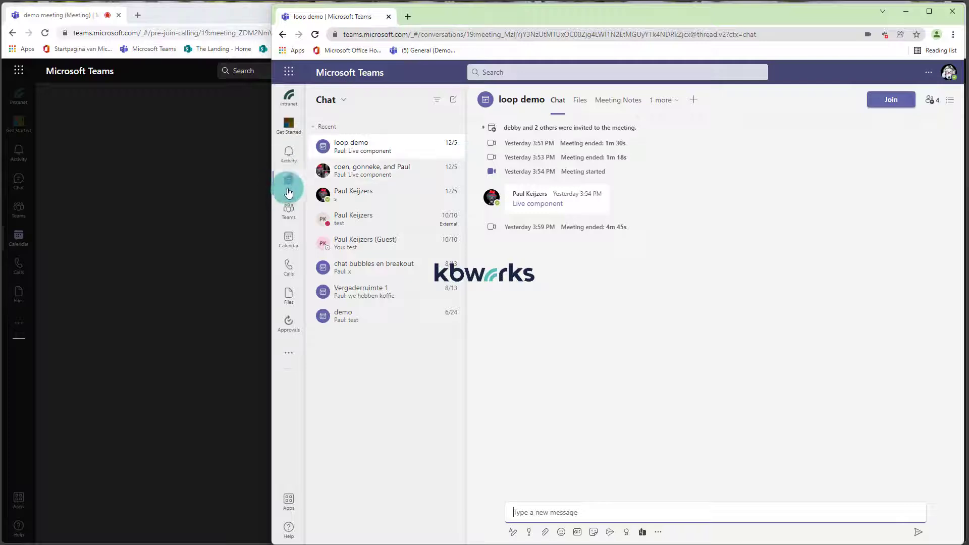
{"action": "left_click", "coordinate": [289, 237]}
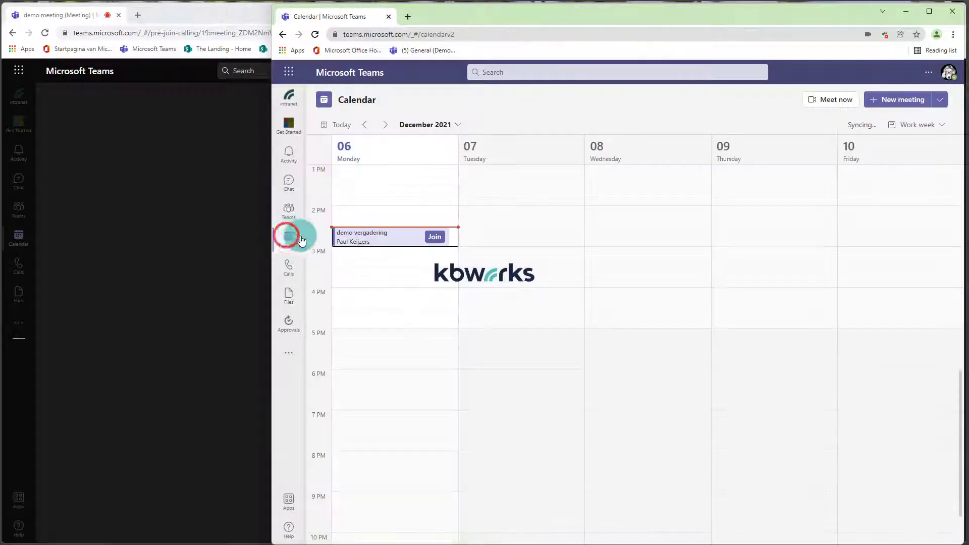
{"action": "left_click", "coordinate": [439, 239]}
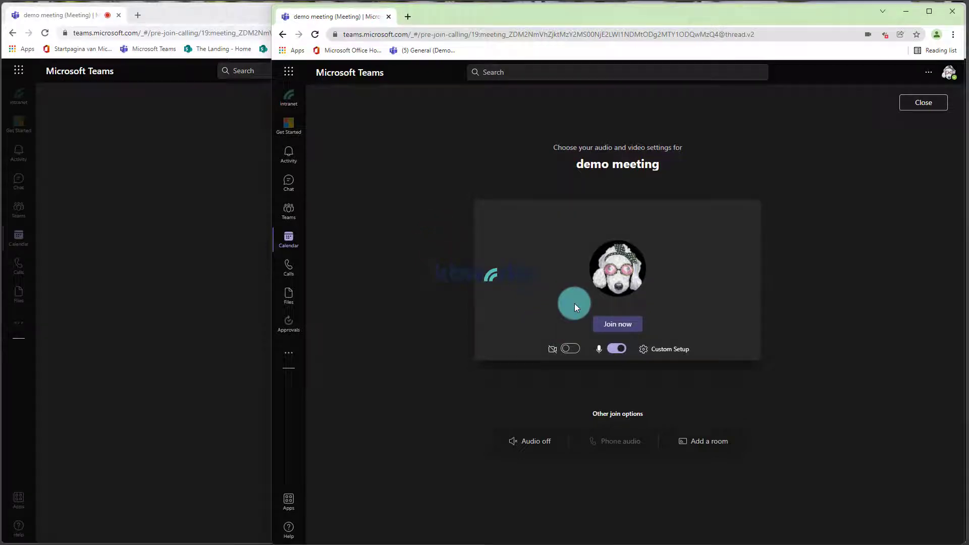
{"action": "left_click", "coordinate": [613, 348]}
{"action": "left_click", "coordinate": [615, 327]}
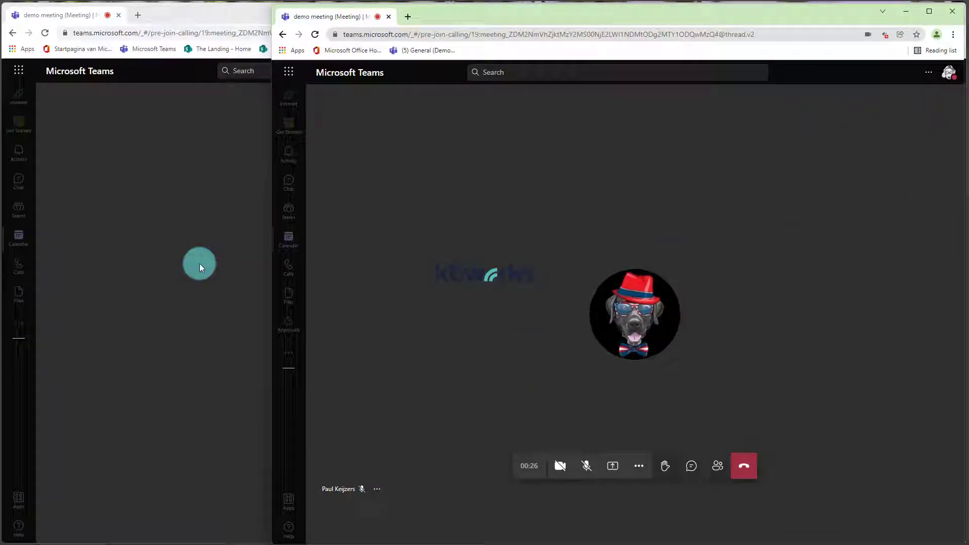
{"action": "left_click", "coordinate": [185, 272]}
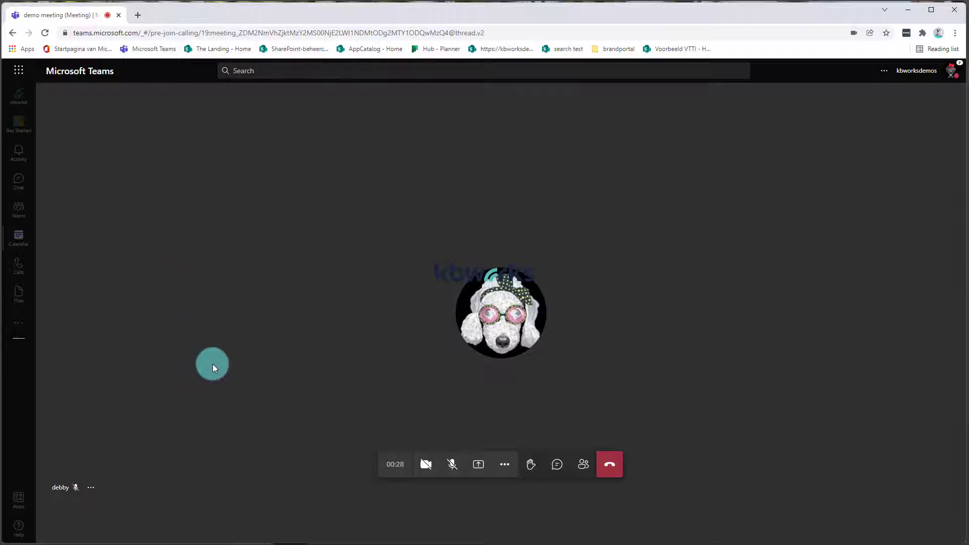
Step: Post 'hi this afternoon' in the meeting chat and open the People pane listing 2 participants
{"action": "left_click", "coordinate": [557, 464]}
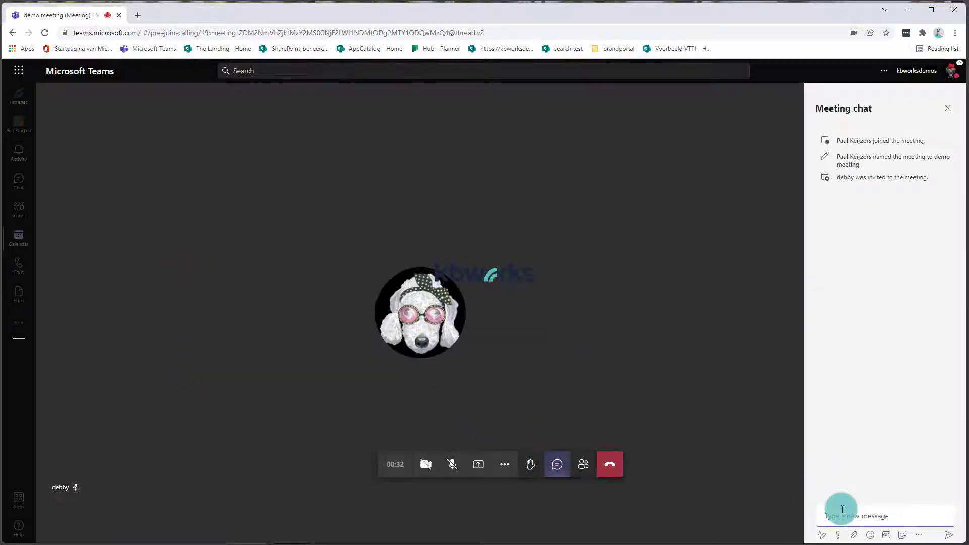
{"action": "type", "text": "hi this afternoon"}
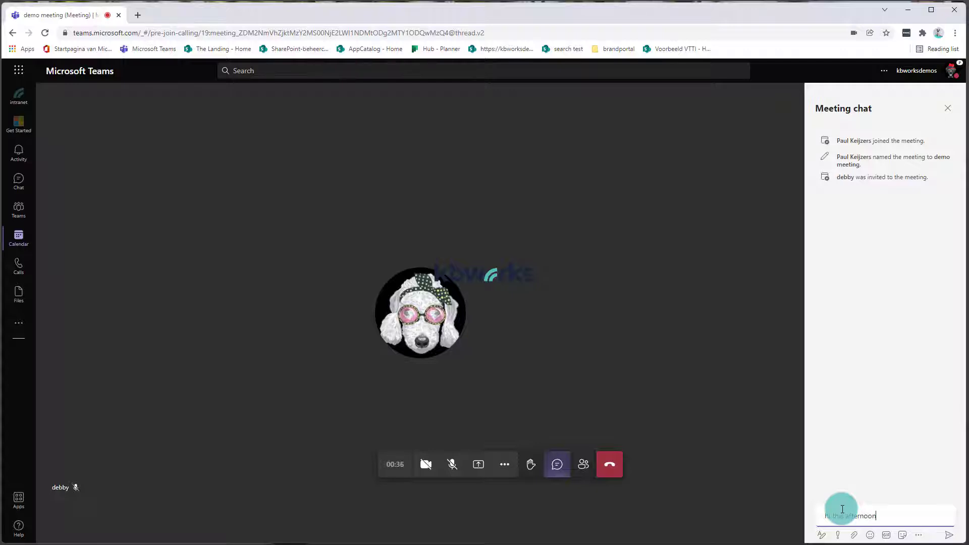
{"action": "key", "text": "Return"}
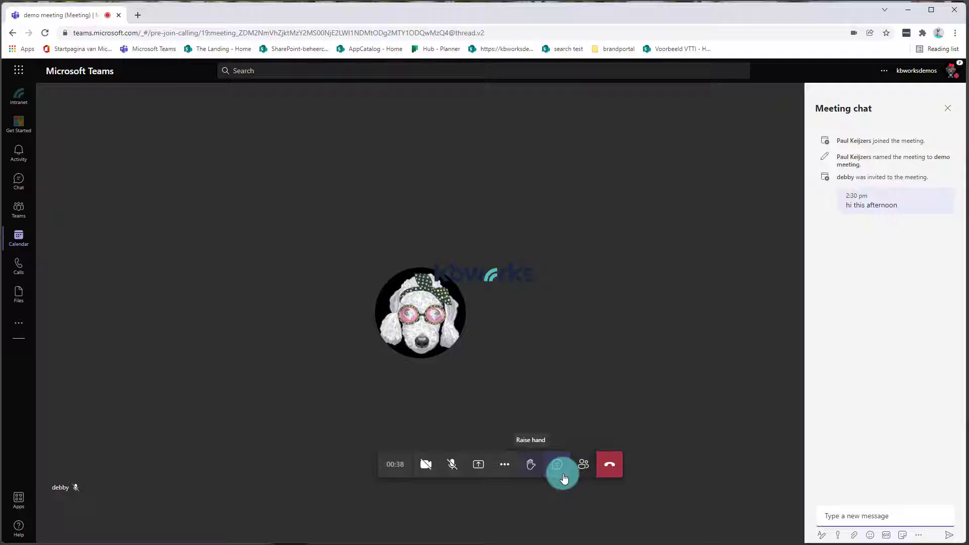
{"action": "left_click", "coordinate": [584, 464]}
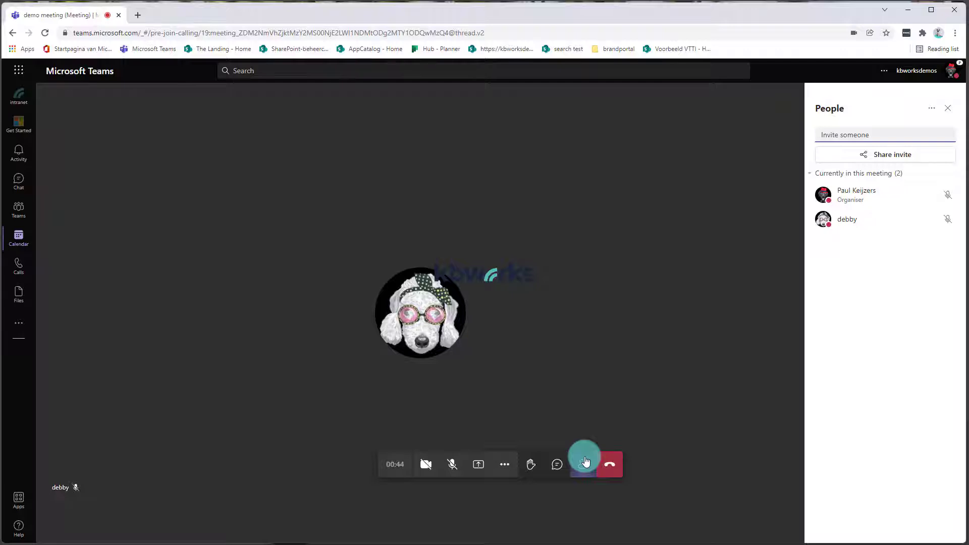
Step: Search for the guest in the invite box and start recording the meeting
{"action": "type", "text": "coen"}
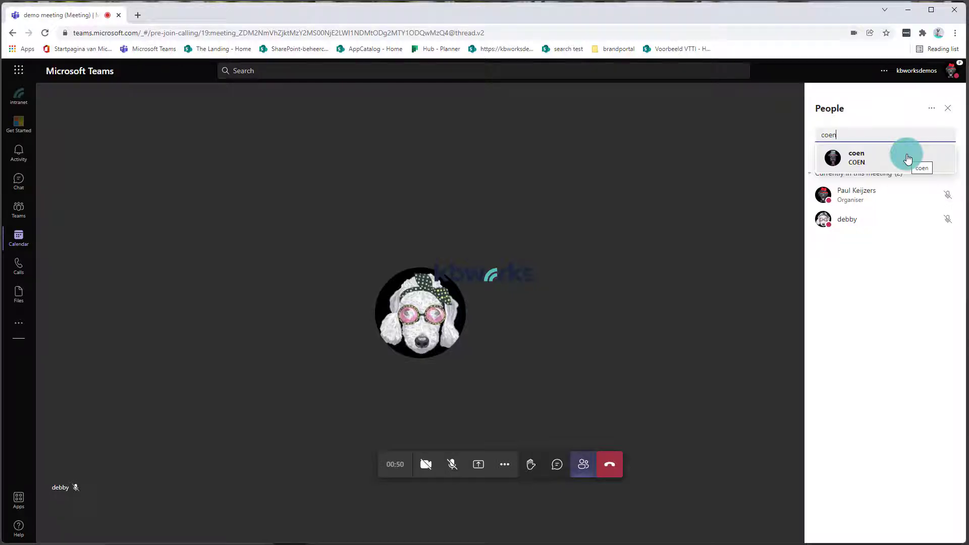
{"action": "left_click", "coordinate": [505, 464]}
{"action": "left_click", "coordinate": [526, 401]}
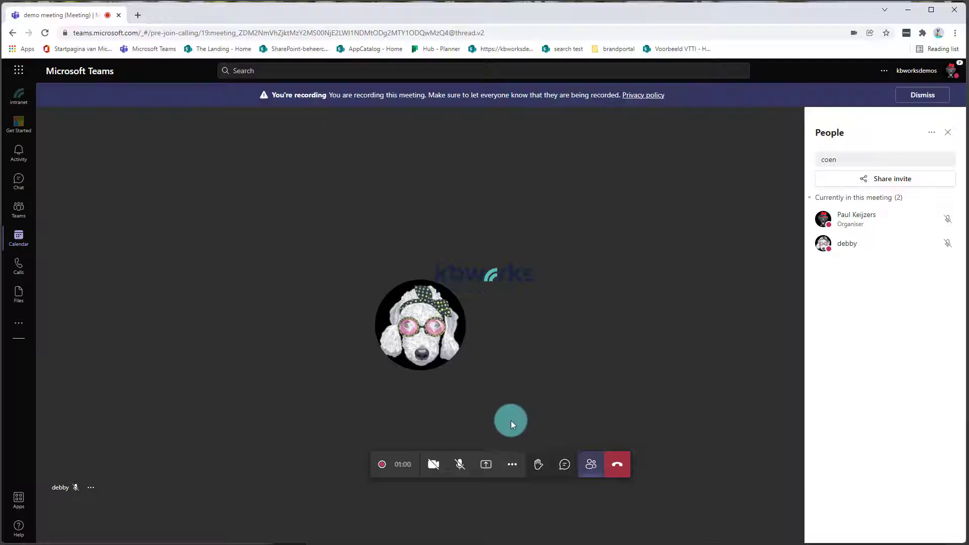
Step: Call the suggested guest account into the meeting
{"action": "left_click", "coordinate": [863, 159]}
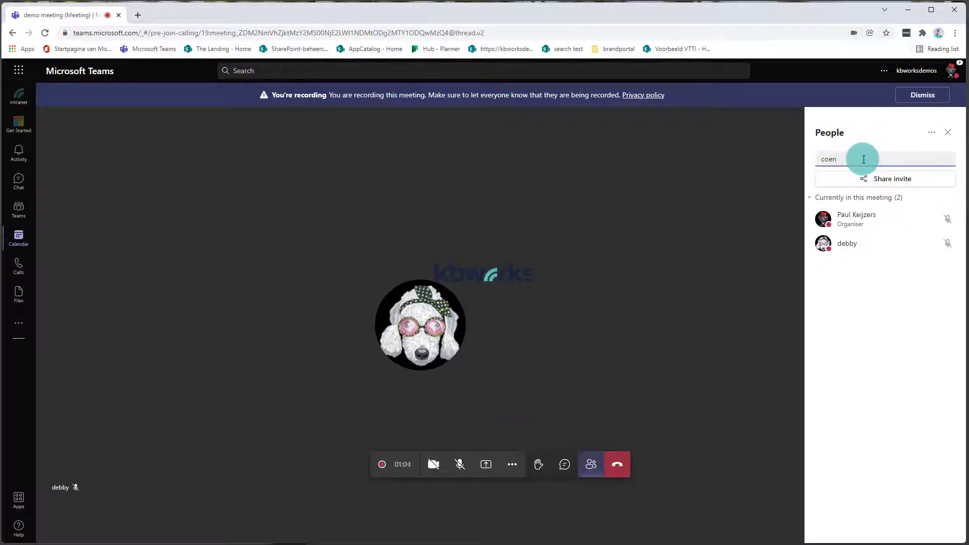
{"action": "key", "text": "BackSpace"}
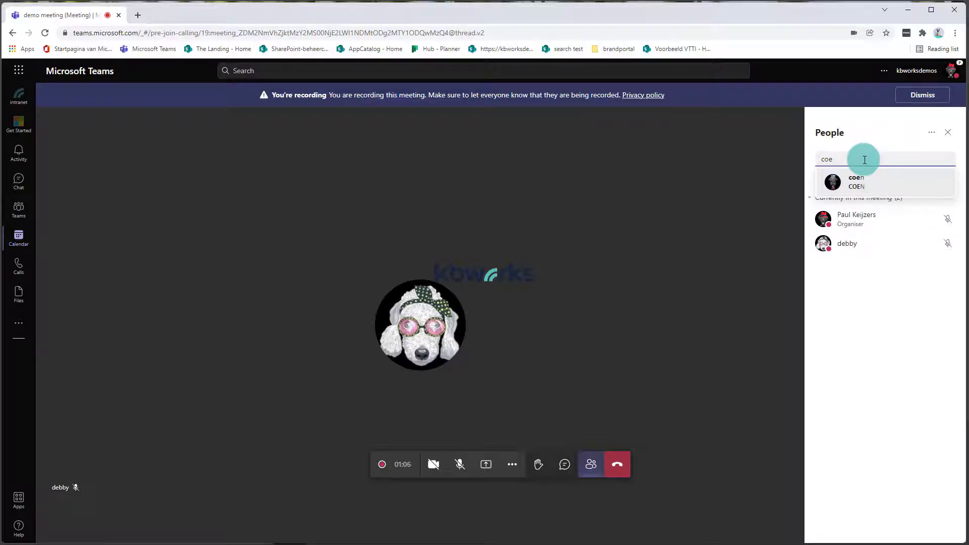
{"action": "left_click", "coordinate": [867, 183]}
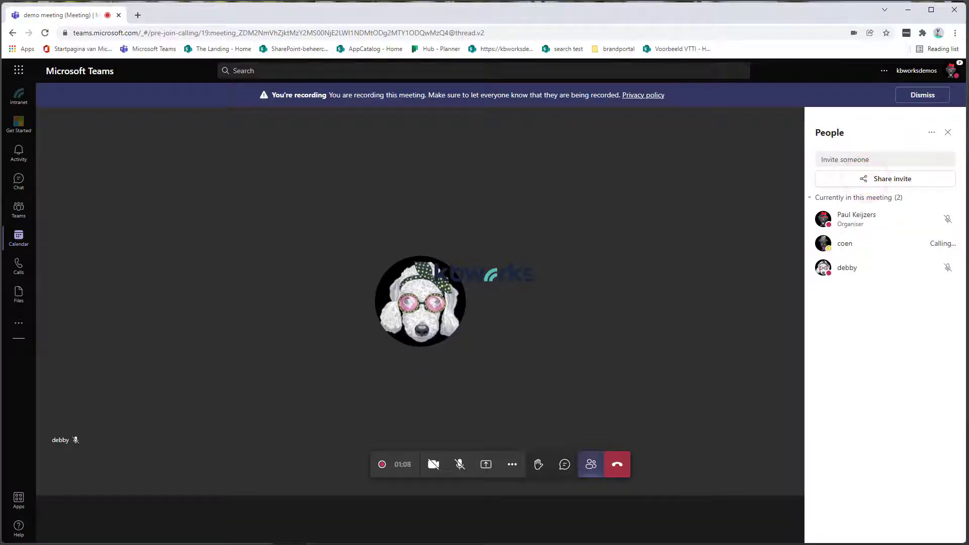
{"action": "key", "text": "alt+Tab"}
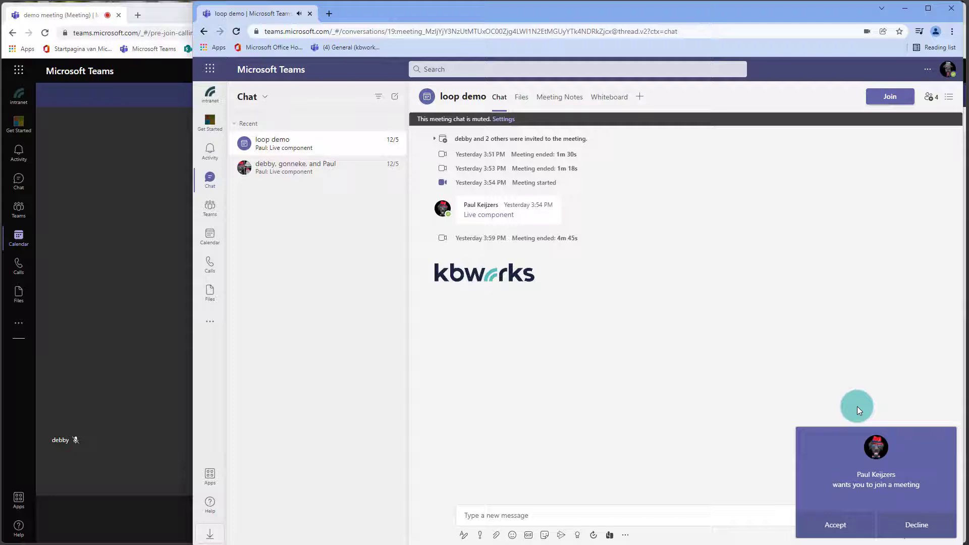
Step: As the guest, accept the incoming call and join the meeting
{"action": "left_click", "coordinate": [834, 524]}
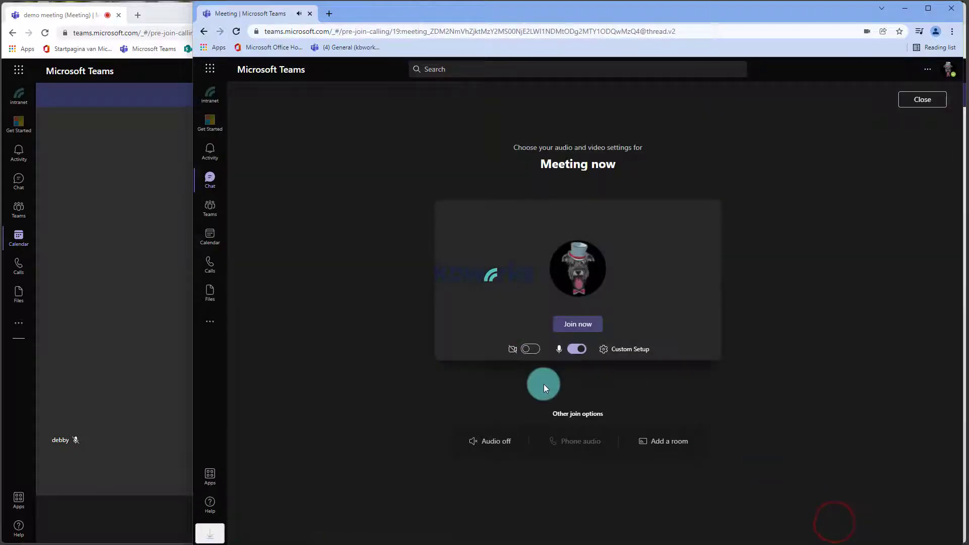
{"action": "left_click", "coordinate": [571, 325]}
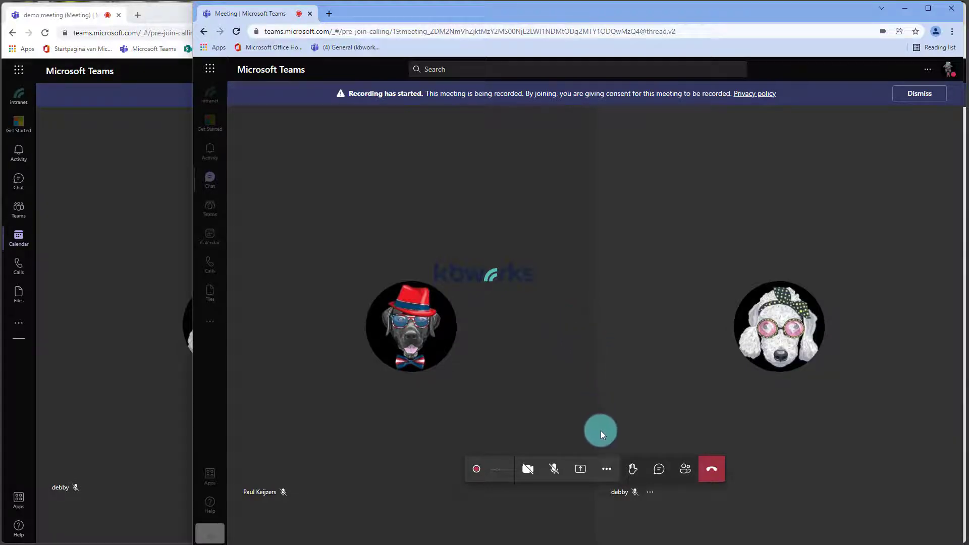
{"action": "left_click", "coordinate": [660, 469]}
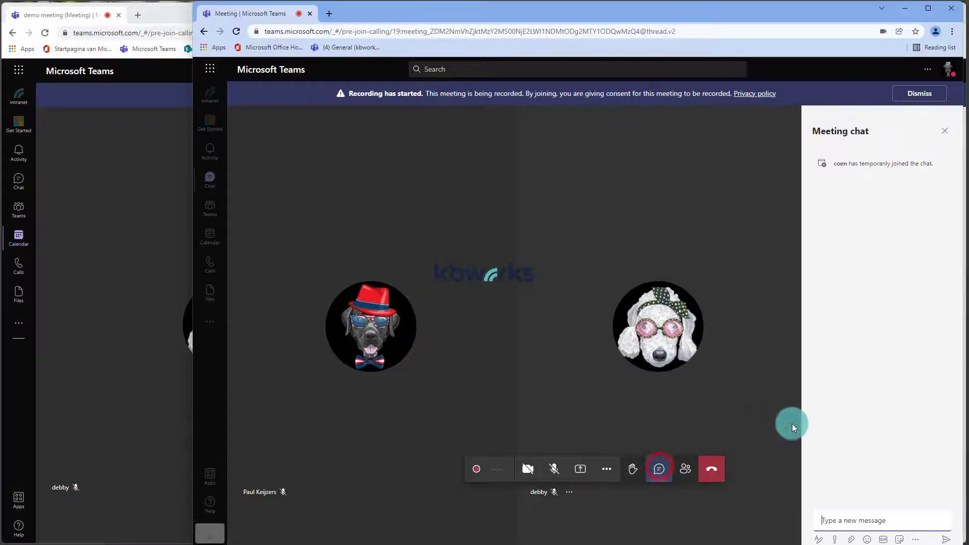
Step: Send 'here we go' in the meeting chat, then hang up as the guest
{"action": "left_click", "coordinate": [834, 515]}
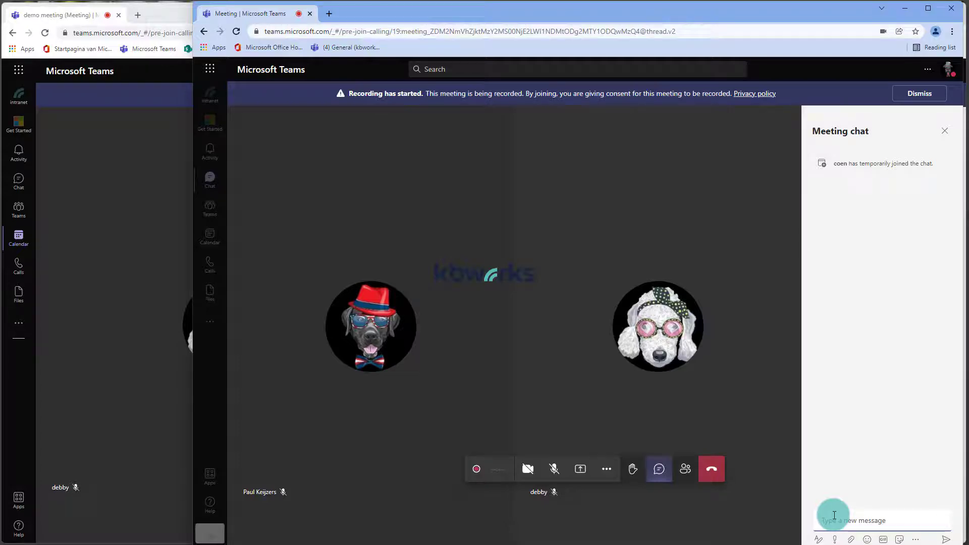
{"action": "type", "text": "Hello"}
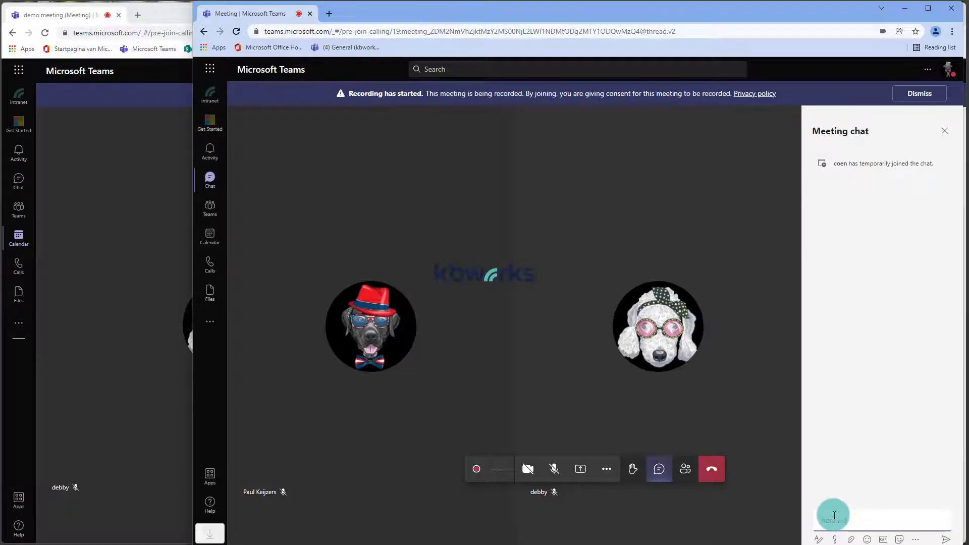
{"action": "left_click", "coordinate": [845, 517]}
{"action": "key", "text": "Return"}
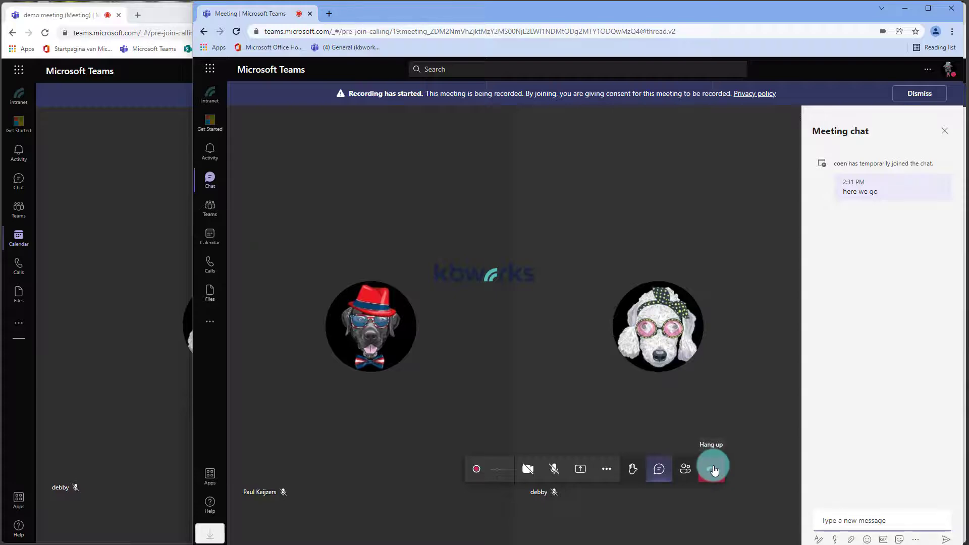
{"action": "left_click", "coordinate": [713, 470]}
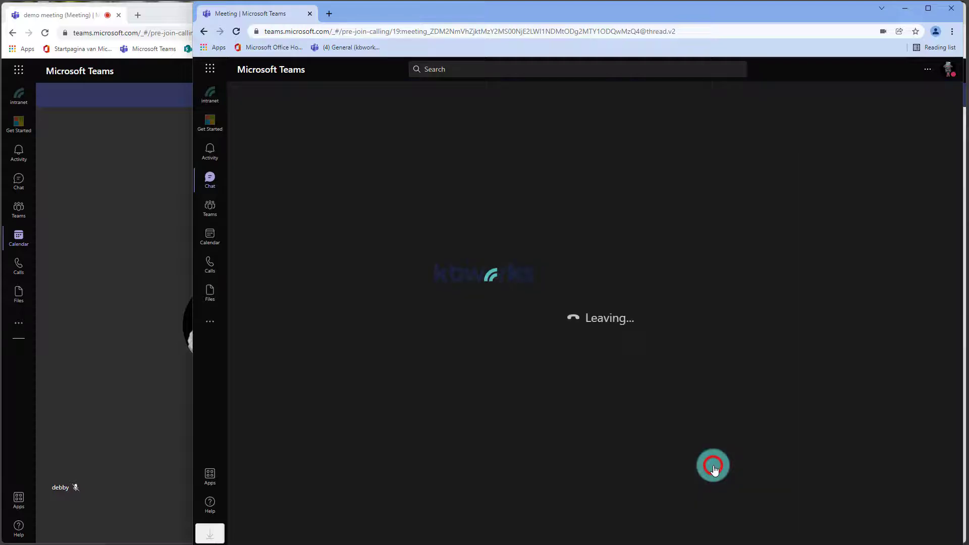
Step: Rate the call five stars, then hang up in the remaining participant's and organiser's windows
{"action": "left_click", "coordinate": [633, 277]}
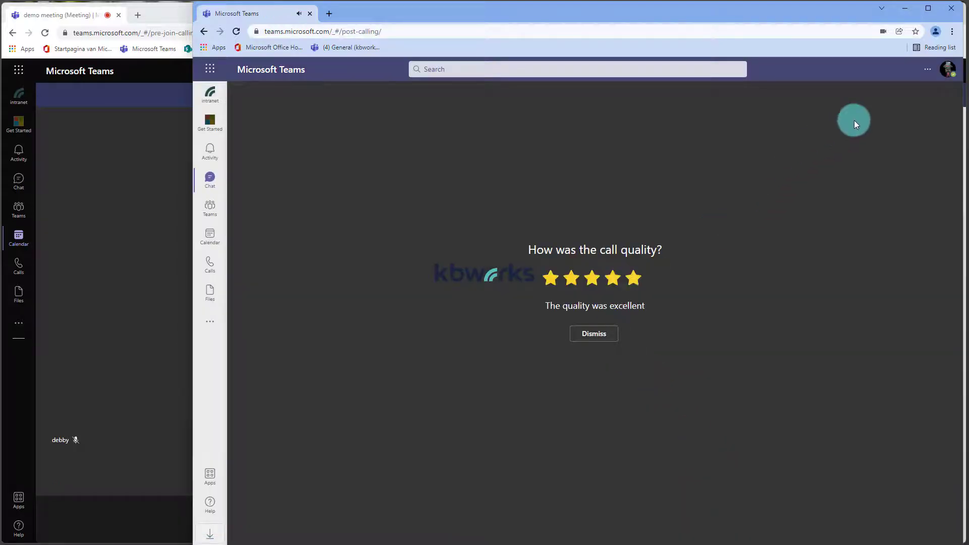
{"action": "left_click", "coordinate": [912, 7]}
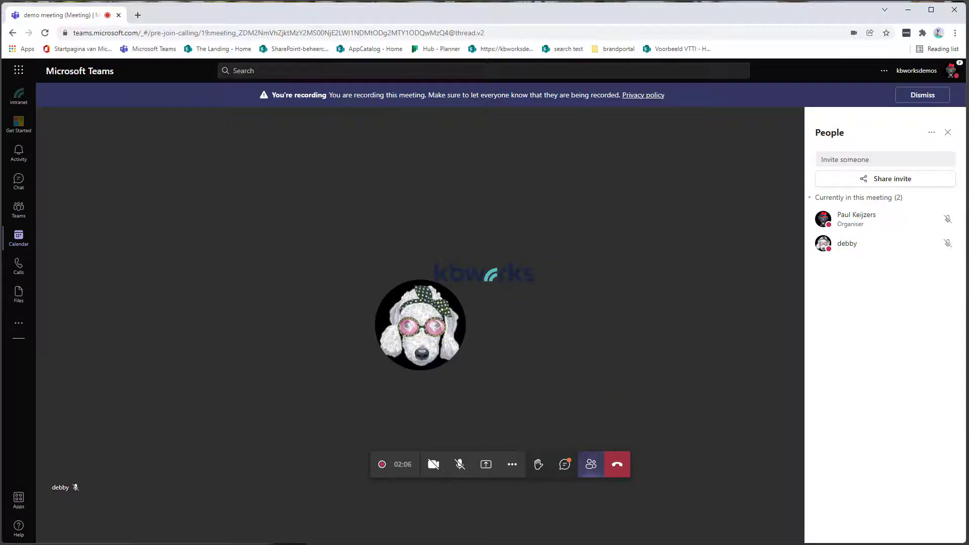
{"action": "key", "text": "alt+Tab"}
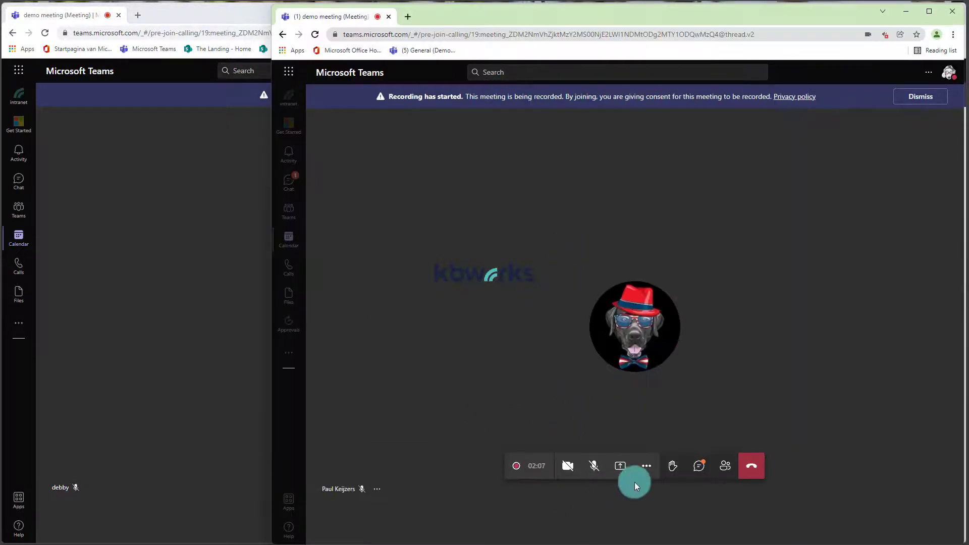
{"action": "left_click", "coordinate": [755, 469]}
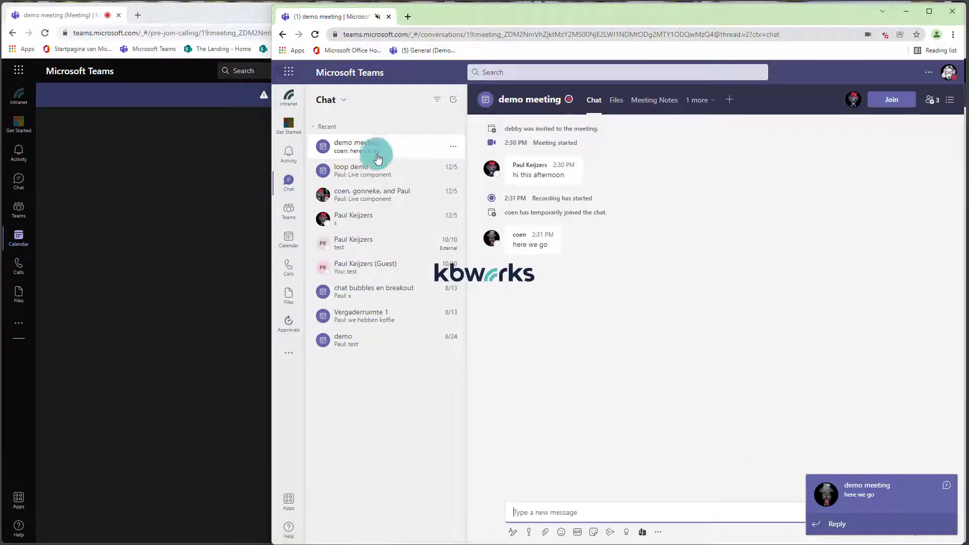
{"action": "left_click", "coordinate": [227, 218]}
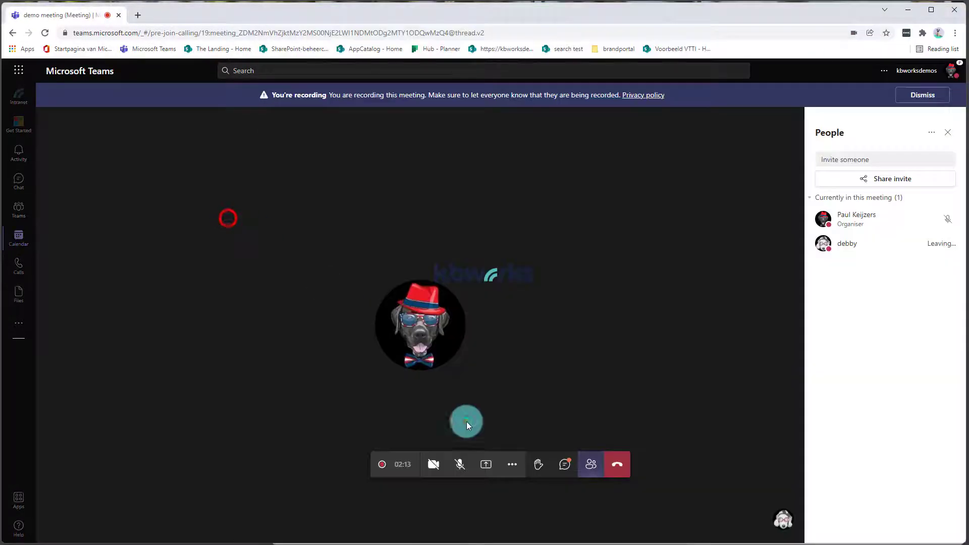
{"action": "left_click", "coordinate": [624, 464]}
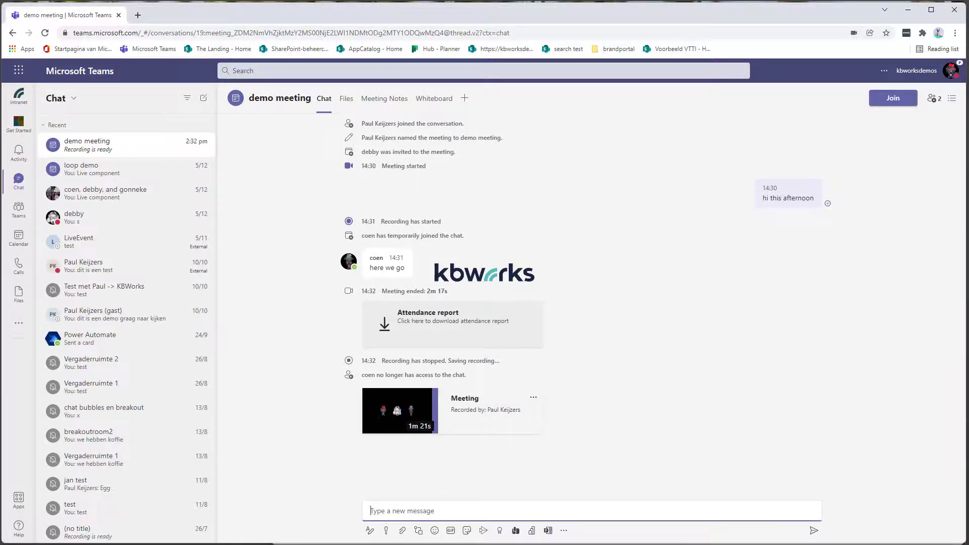
Step: Dismiss the guest's call-quality screen to reveal the demo meeting chat without send access
{"action": "key", "text": "alt+Tab"}
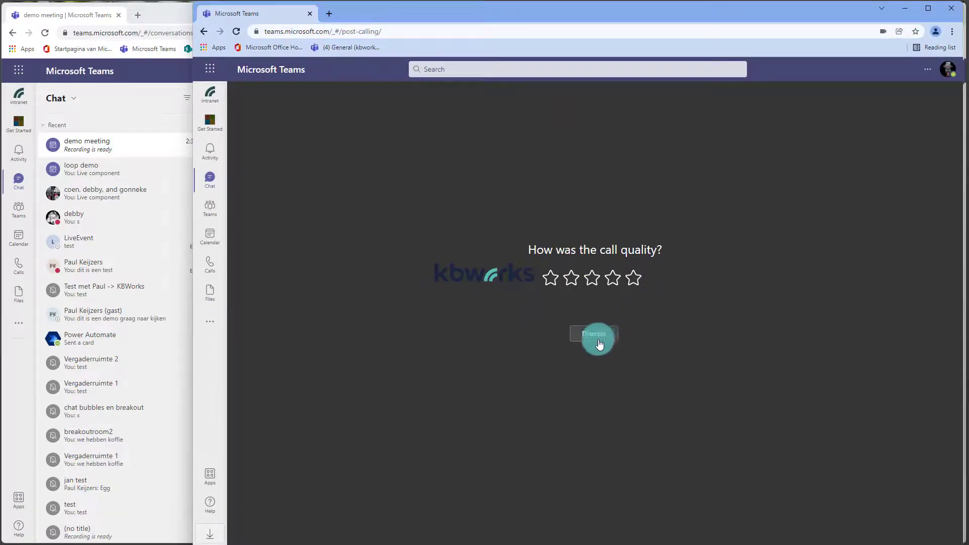
{"action": "left_click", "coordinate": [599, 338]}
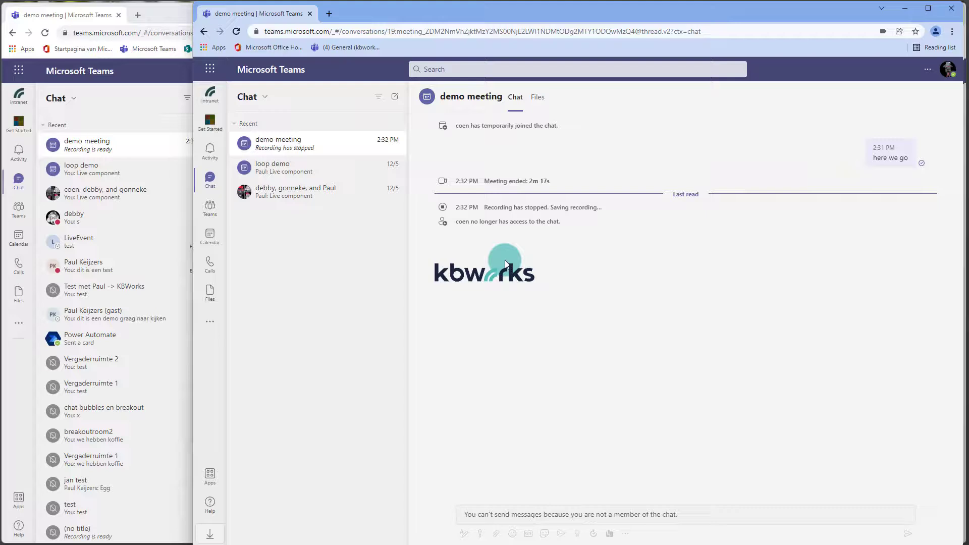
Step: Send 'visible or not' in the organizer's demo meeting chat
{"action": "left_click", "coordinate": [129, 145]}
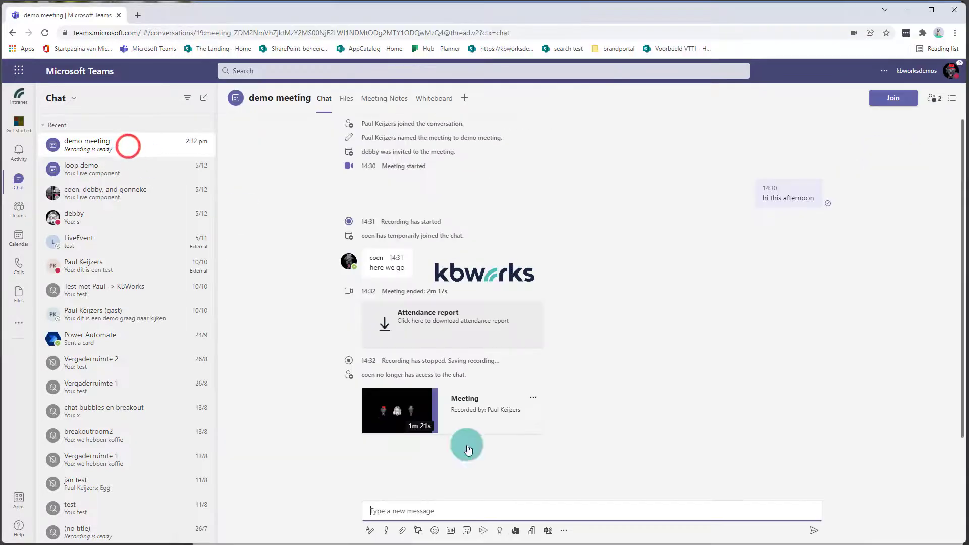
{"action": "left_click", "coordinate": [462, 512]}
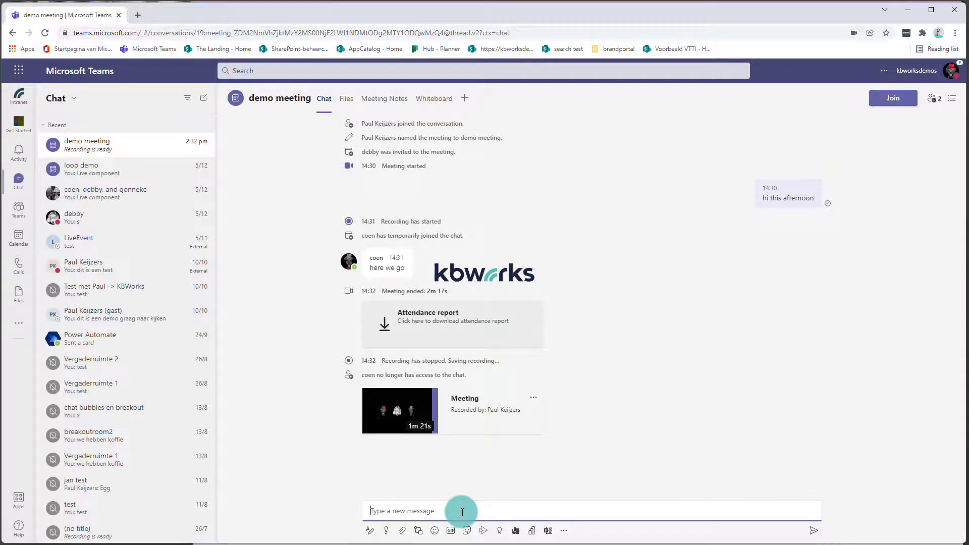
{"action": "type", "text": "visible or not"}
{"action": "key", "text": "Return"}
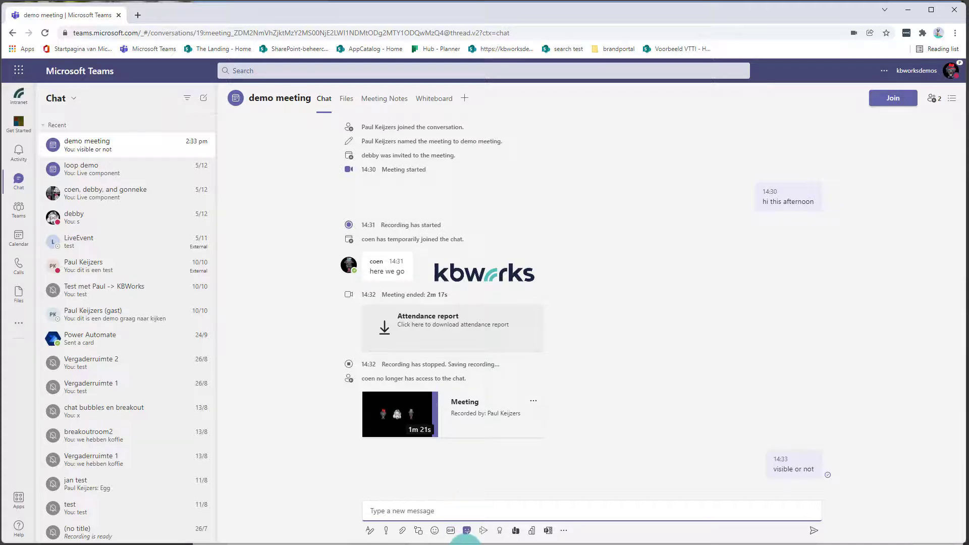
Step: In the guest's window, reopen the demo meeting chat to check whether the message appears
{"action": "key", "text": "alt+Tab"}
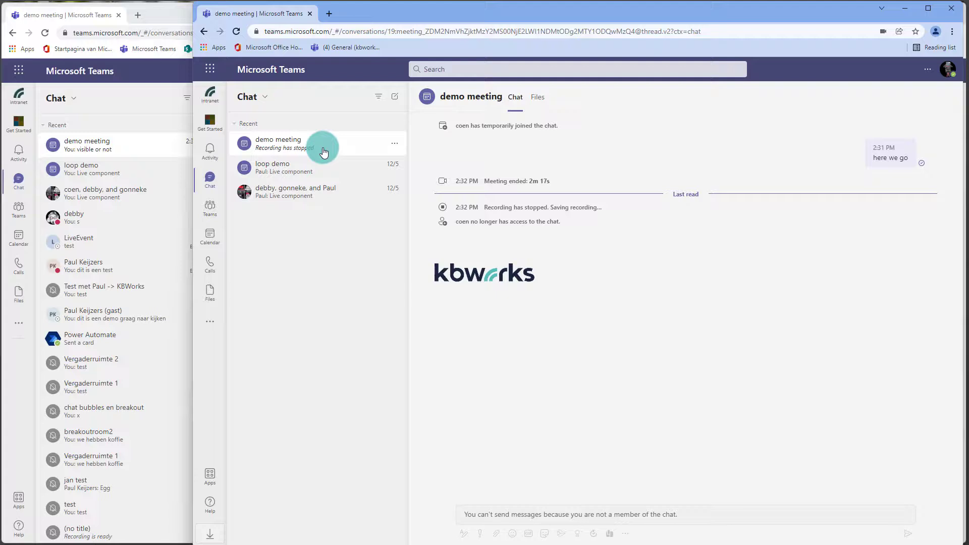
{"action": "left_click", "coordinate": [302, 163]}
{"action": "left_click", "coordinate": [301, 145]}
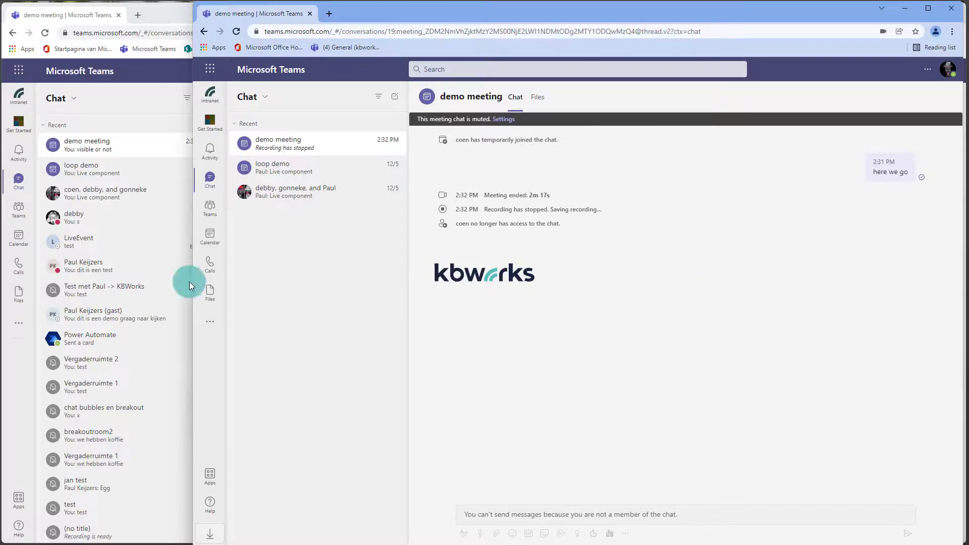
{"action": "left_click_drag", "start_coordinate": [904, 6], "coordinate": [907, 9]}
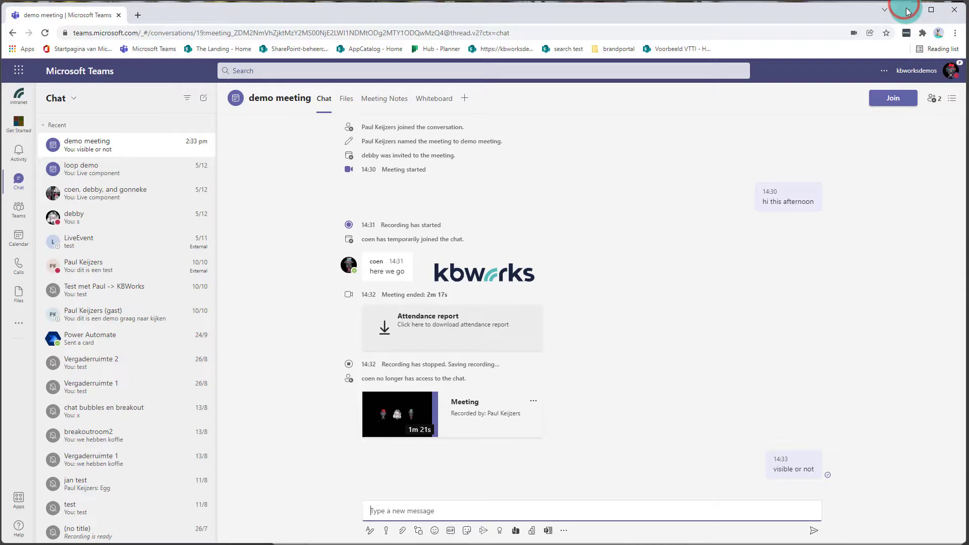